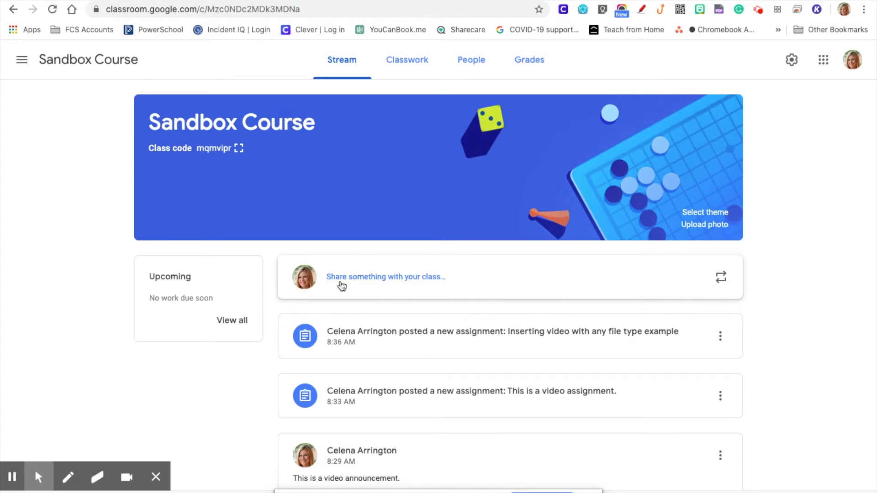
- Start a new class announcement and review its class and student audience options, keeping Sandbox Course and All students
click(341, 286)
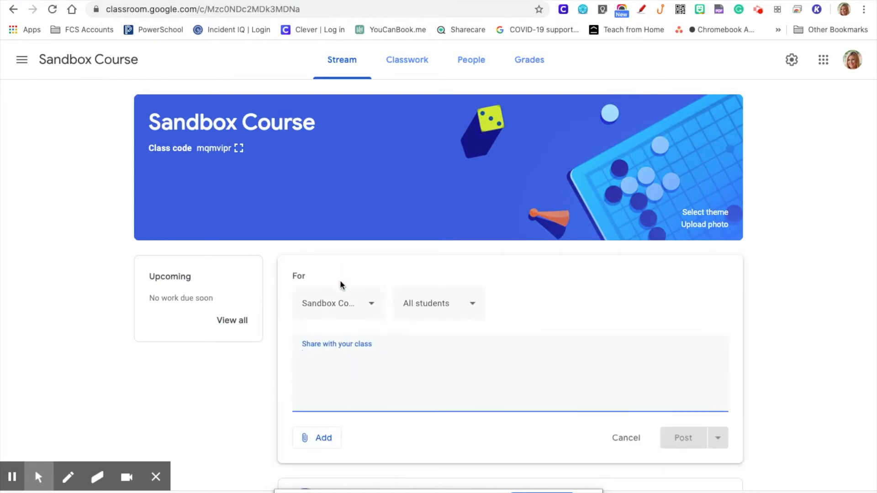
click(367, 301)
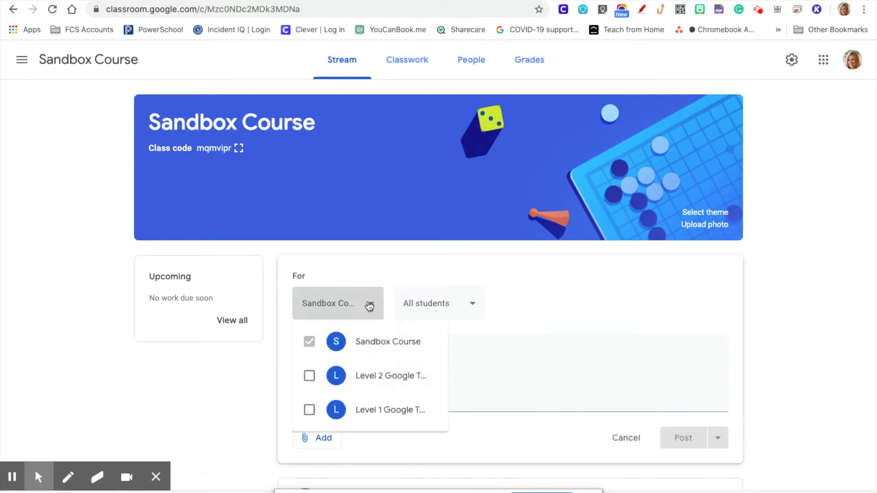
click(307, 375)
click(308, 376)
click(472, 310)
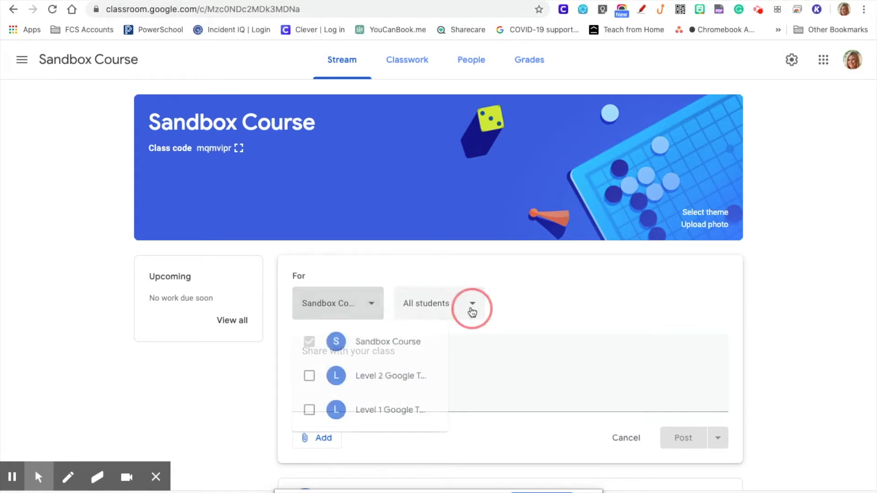
click(472, 311)
right_click(536, 312)
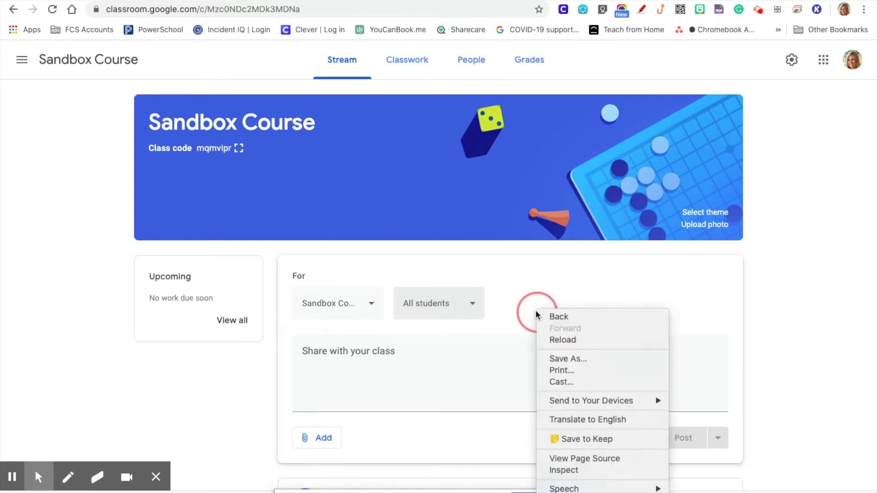
- Enter "This is a video announcement." as the announcement's message
click(328, 398)
click(329, 398)
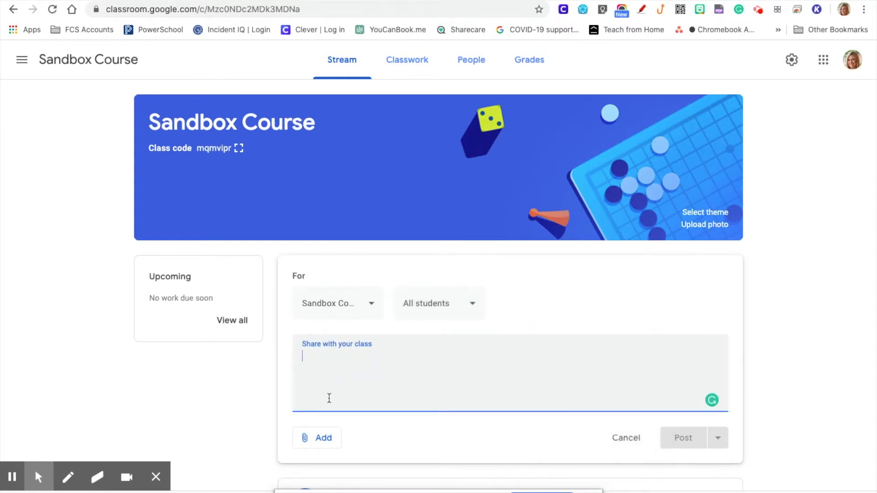
text(This is a )
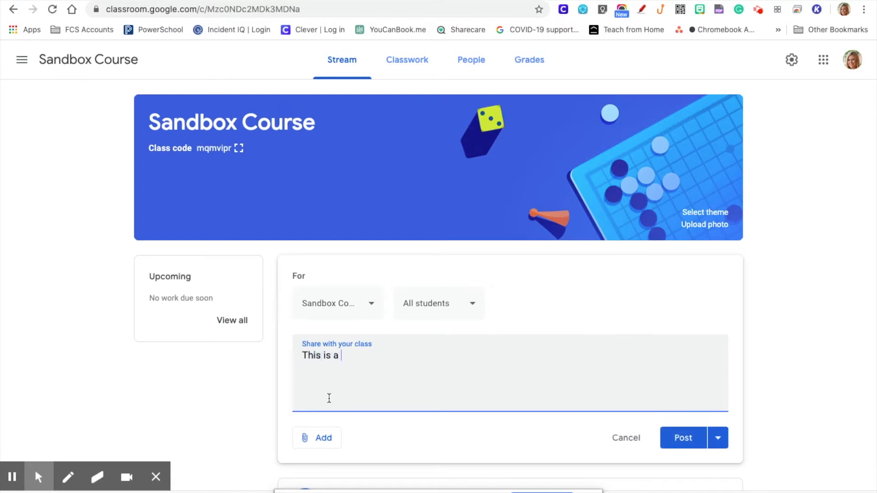
text(video announcement.)
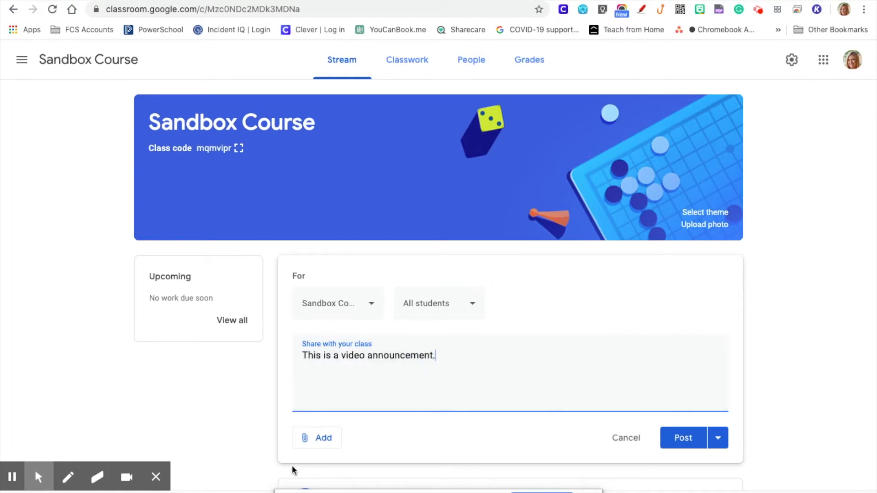
- Attach the recent Google Drive video "Untitled: Apr 24, 2020 8:44 AM.webm" to the announcement and post it
click(308, 442)
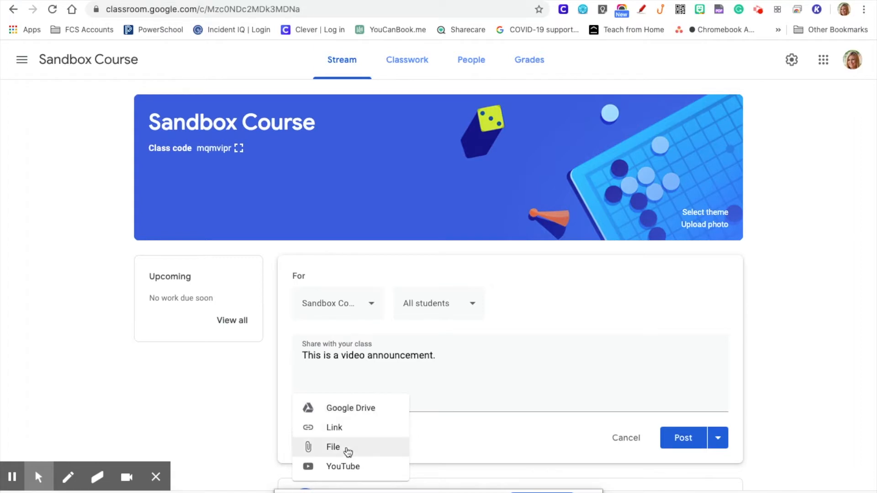
click(351, 409)
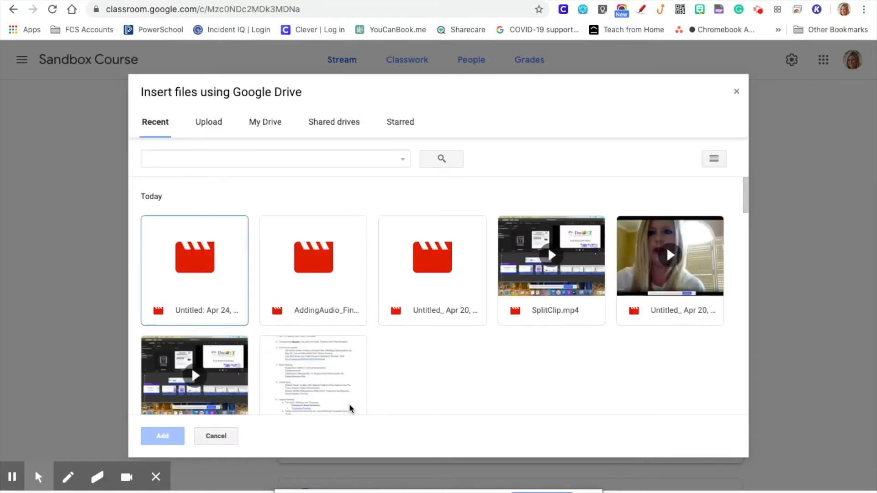
double_click(201, 287)
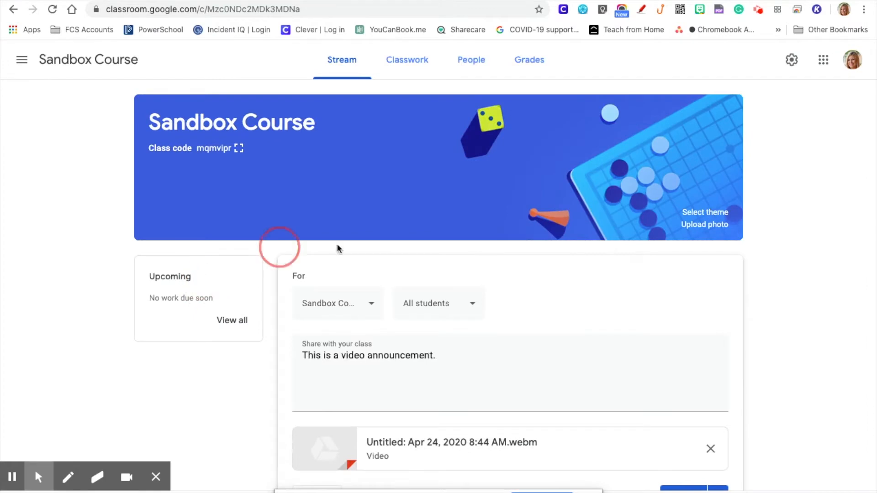
scroll(457, 358, down, 3)
click(675, 383)
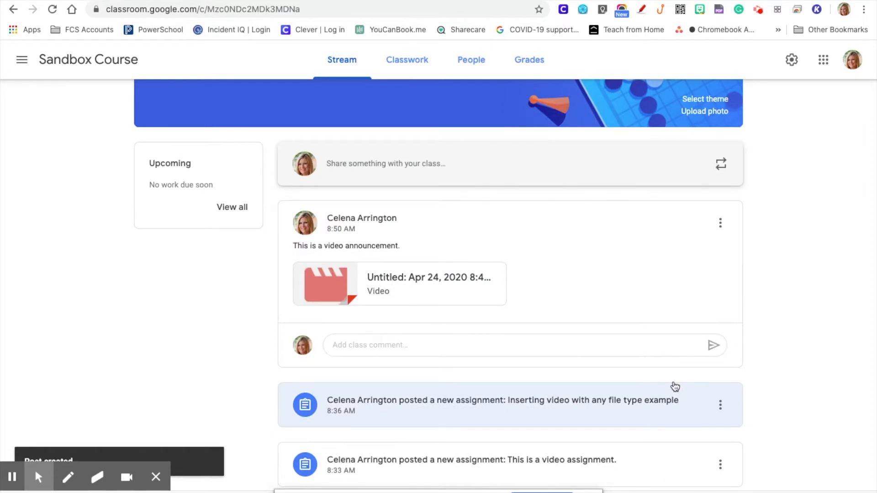
- Start another class announcement with the message "This is a second video announcement."
click(395, 168)
text(Th)
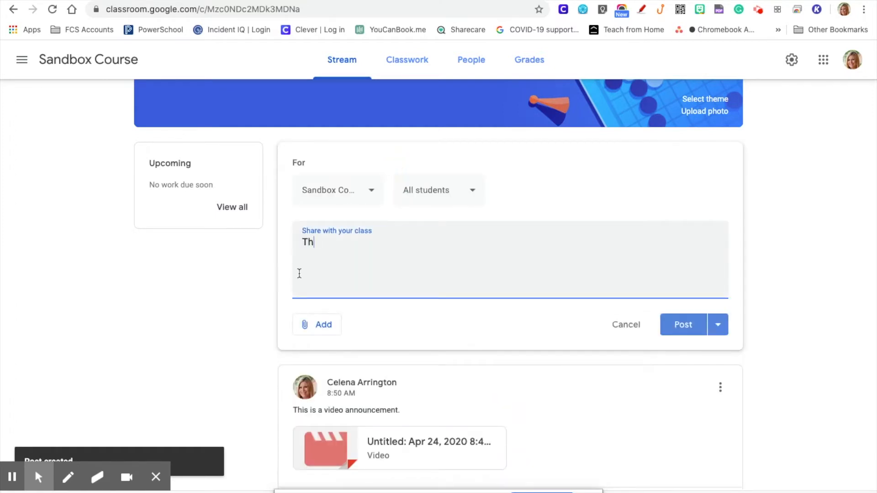
text(is is a secon)
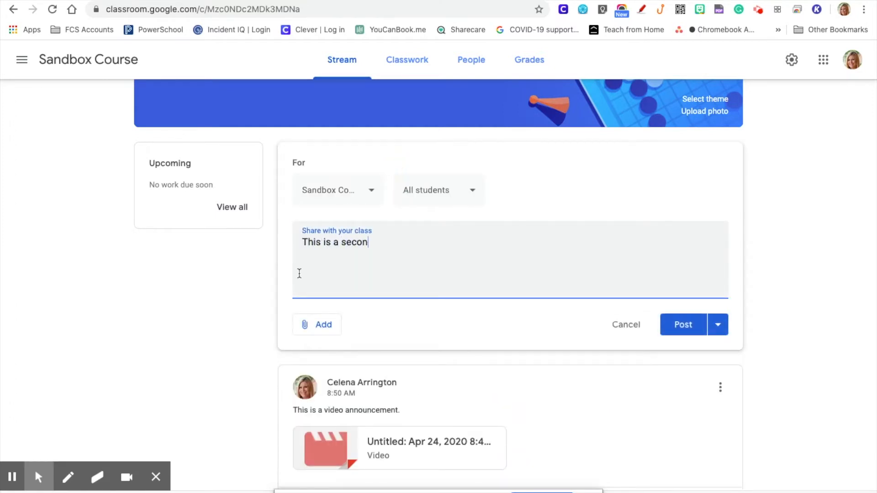
text(d video announcement.)
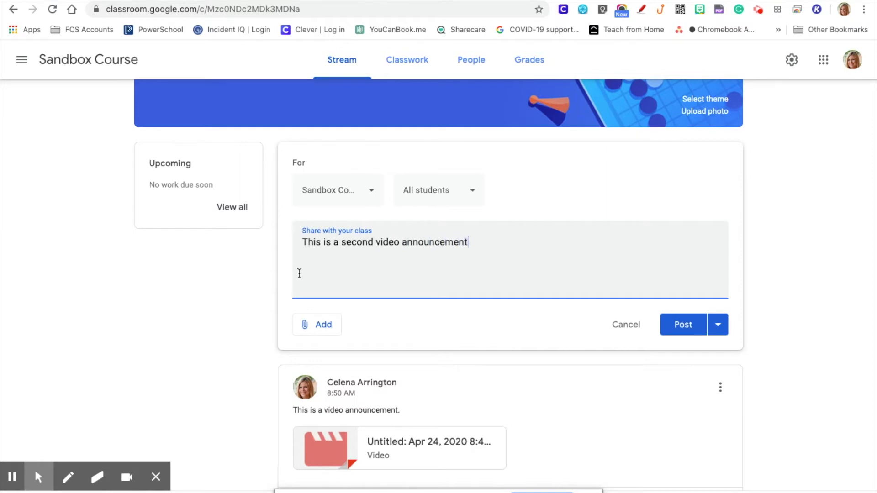
- Upload SplitClip.mp4 from the computer's Desktop folder as the second announcement's attachment and post it
click(313, 325)
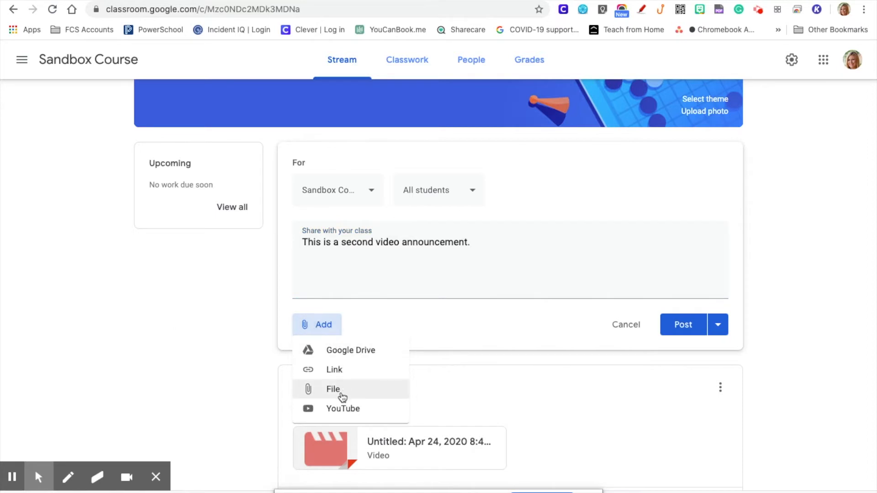
click(343, 393)
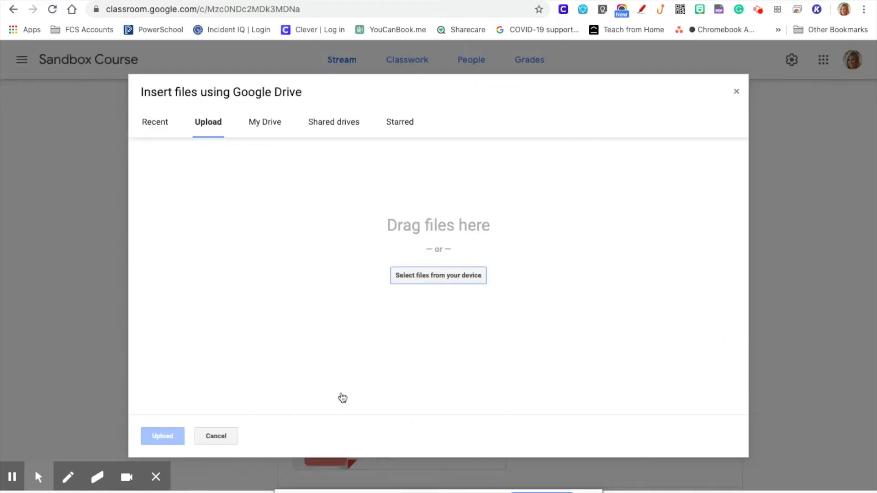
click(426, 277)
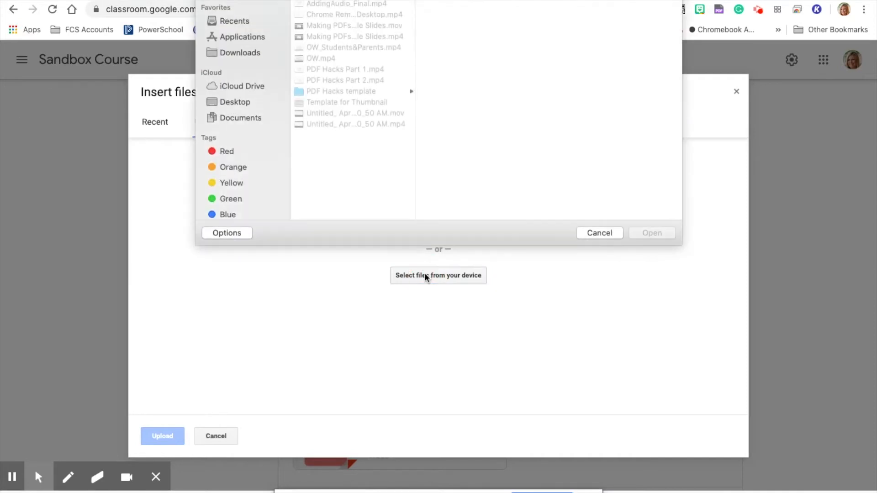
click(246, 103)
double_click(308, 59)
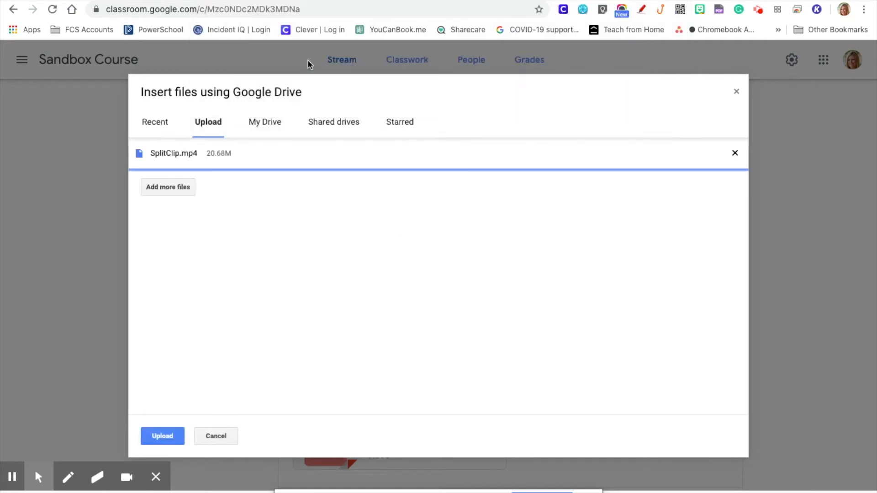
click(159, 435)
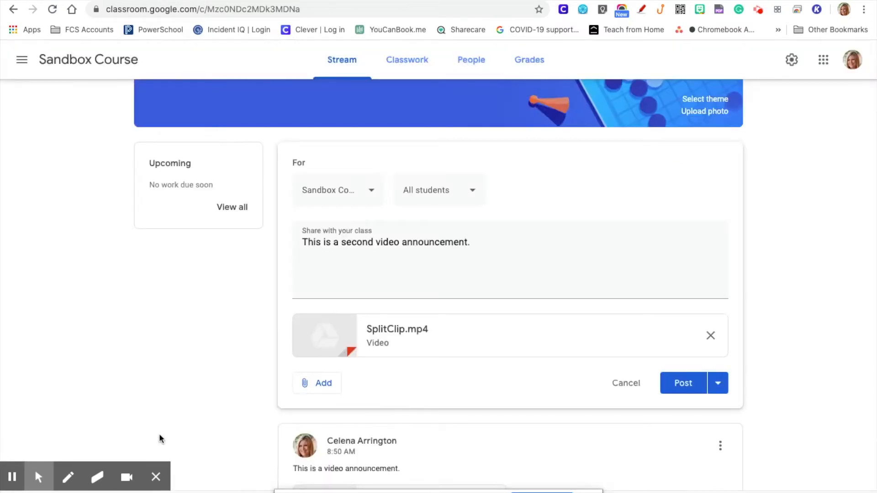
click(684, 384)
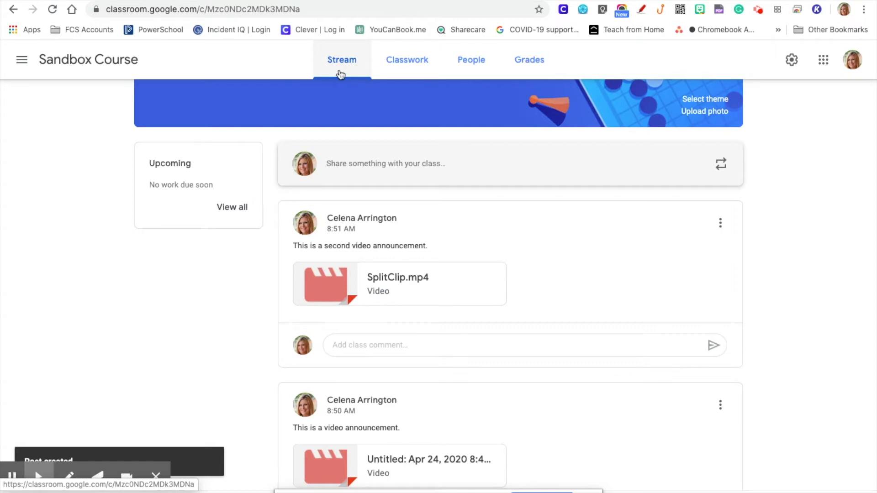
- Create a new classwork assignment titled "This is a video assignment."
click(410, 78)
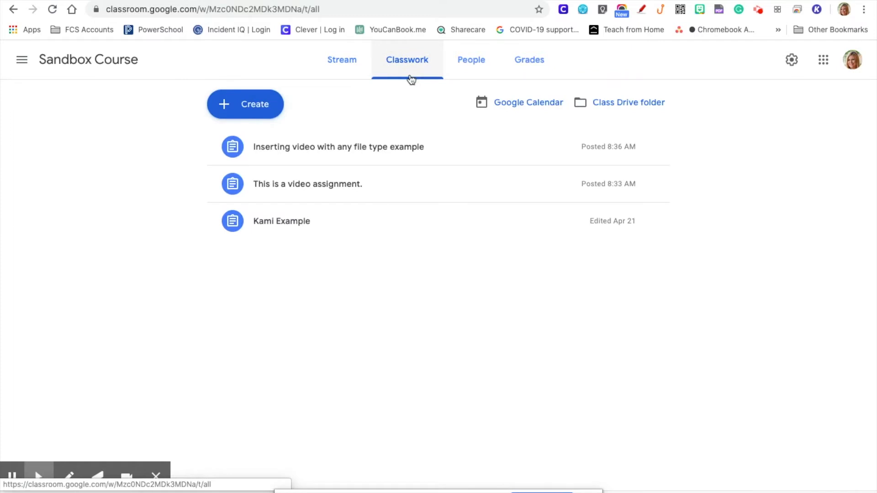
click(256, 112)
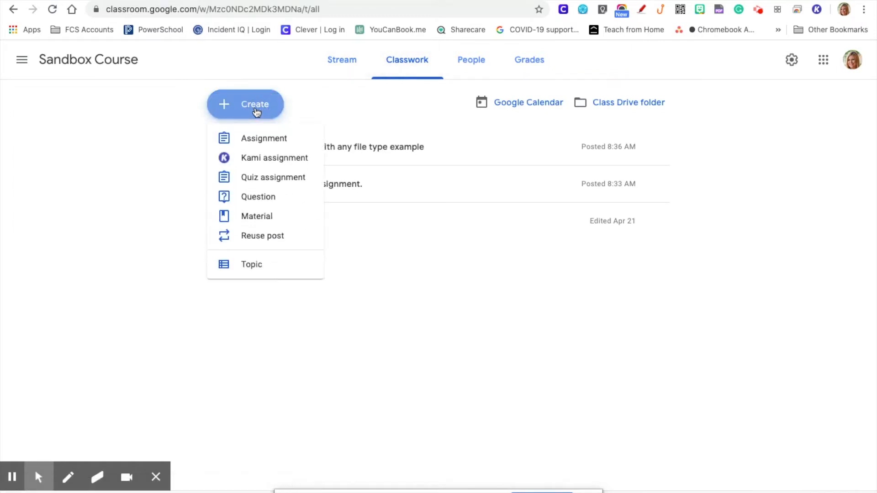
click(264, 140)
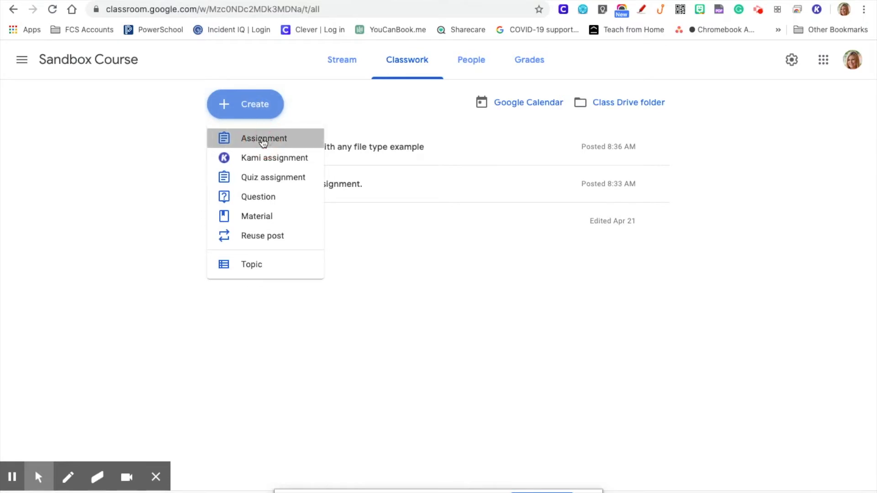
text(Th)
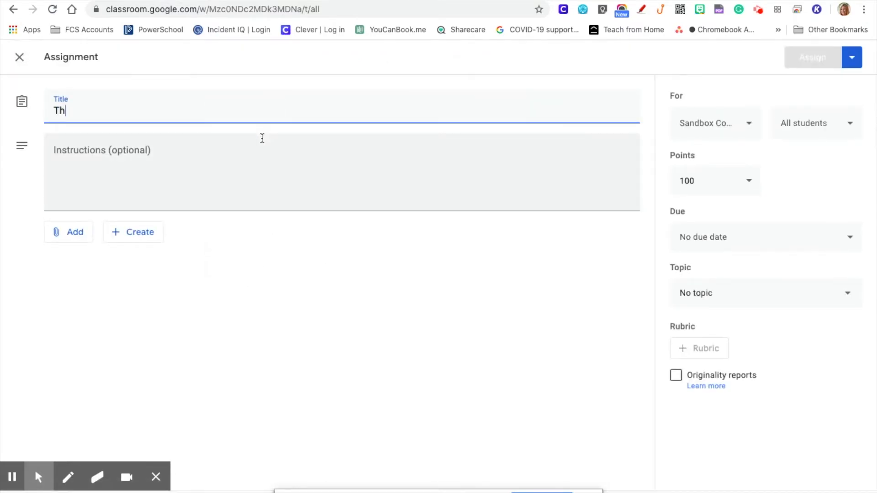
text(is is a vide)
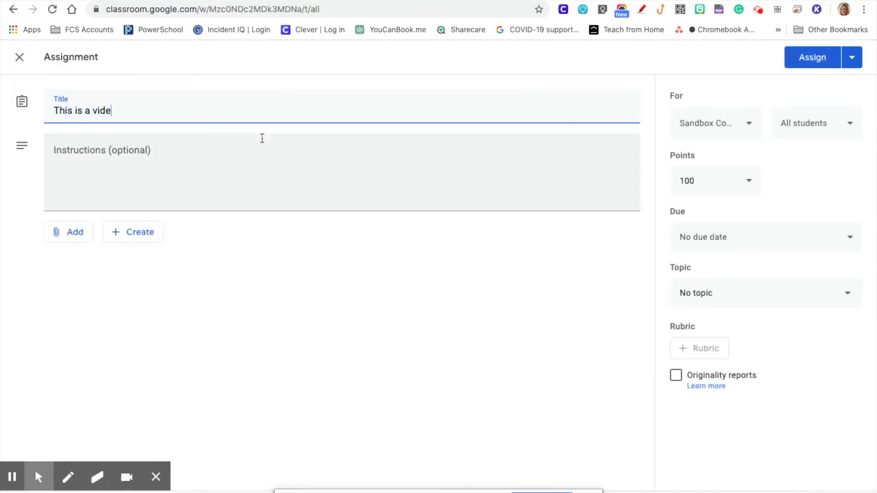
text(o assignment.)
- Enter the assignment instructions "Please watch the video then complete the page below."
click(234, 176)
text(Please watch the vdeo)
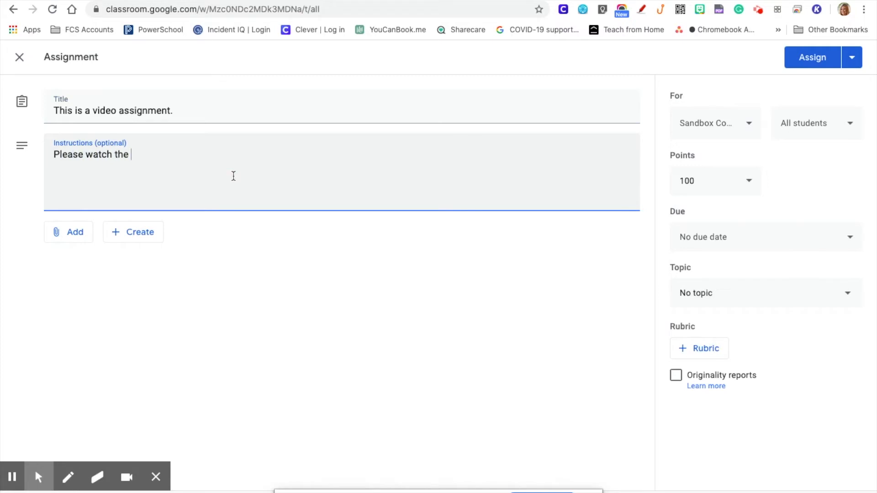
key(BackSpace)
key(BackSpace)
key(BackSpace)
text(ideo then complete the page below.)
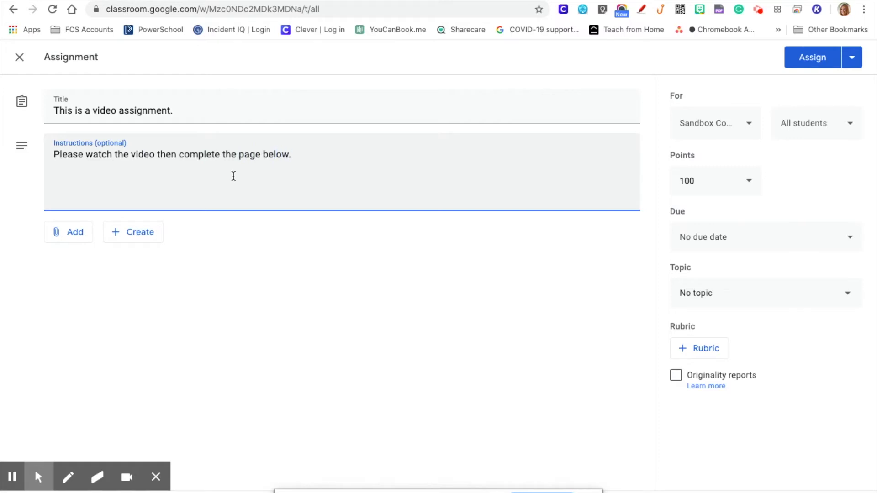
- Upload "Untitled_ Apr 20, 2020 12_01 PM.mov" from the Desktop folder to the assignment, with access kept at Students can view file
click(75, 233)
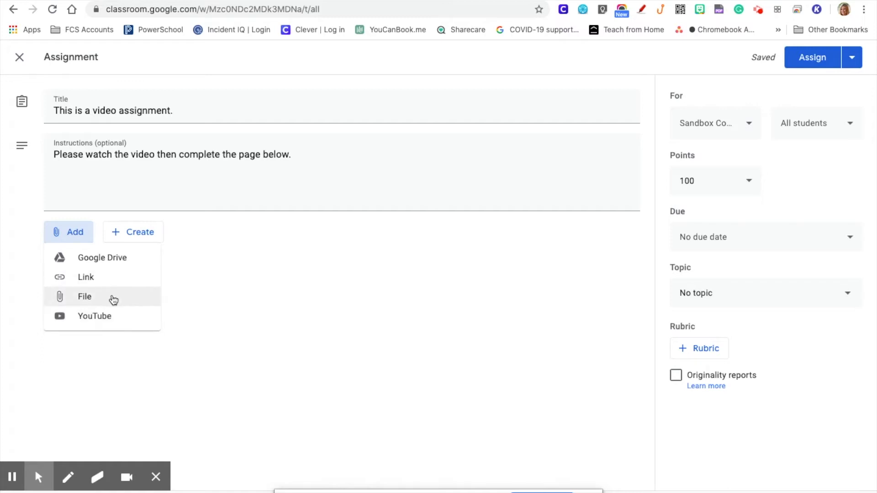
click(113, 299)
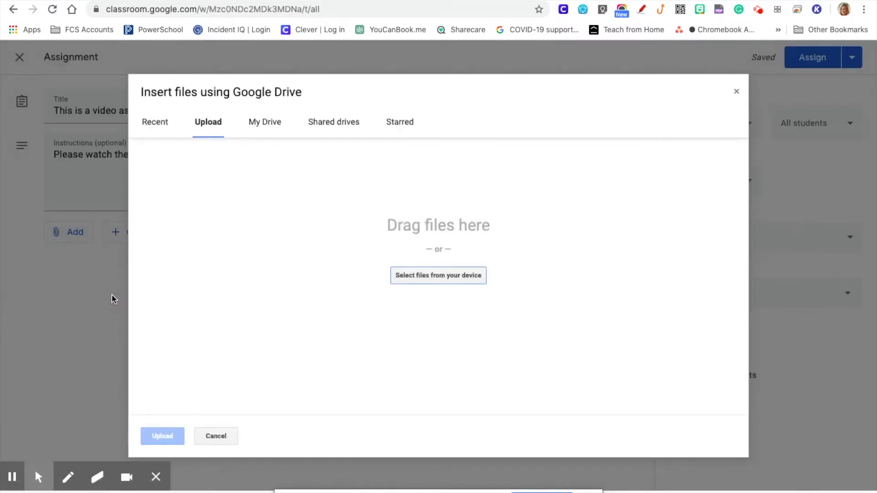
click(447, 278)
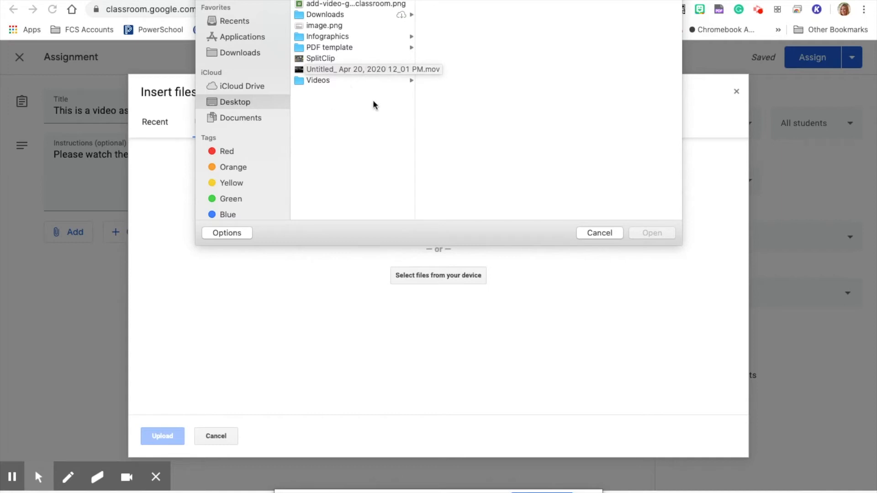
double_click(391, 72)
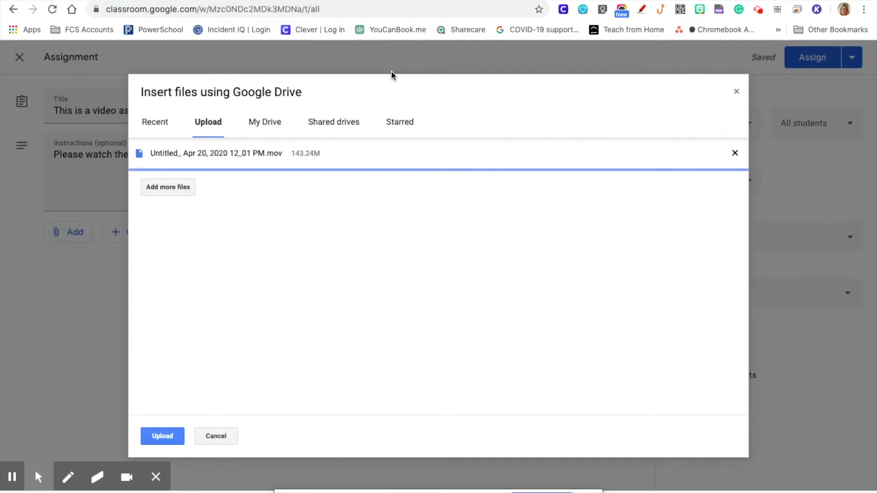
click(155, 435)
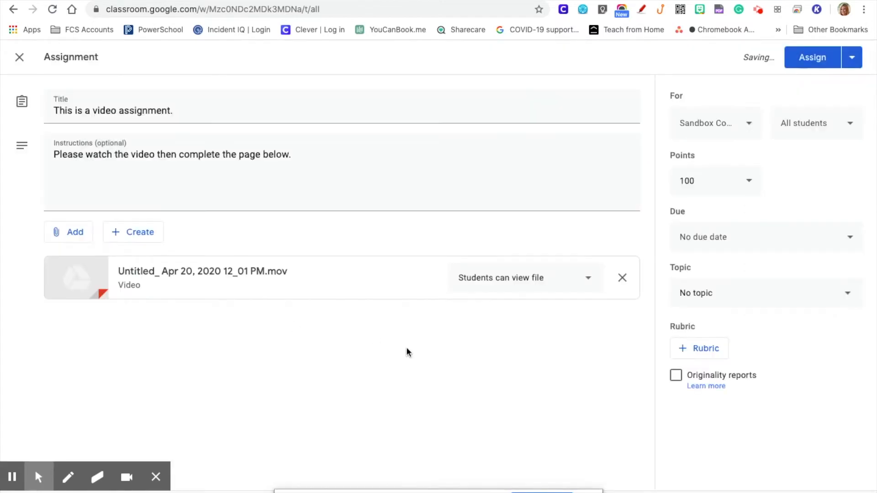
click(586, 280)
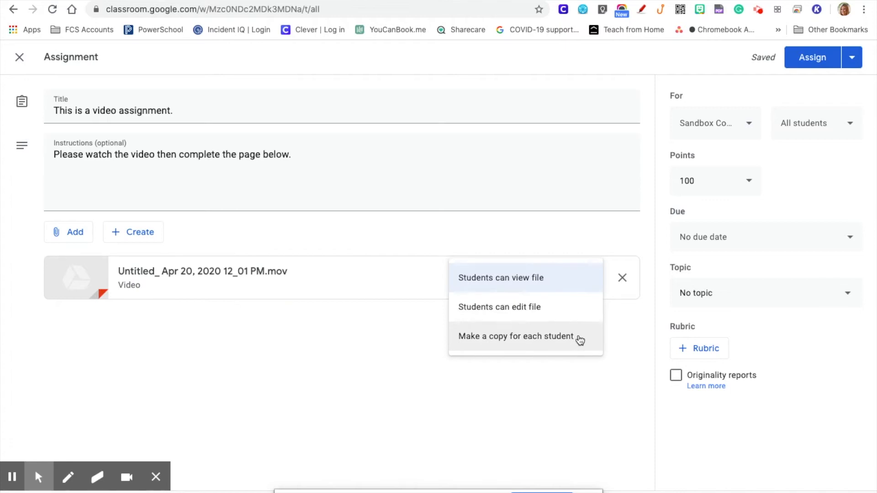
click(544, 279)
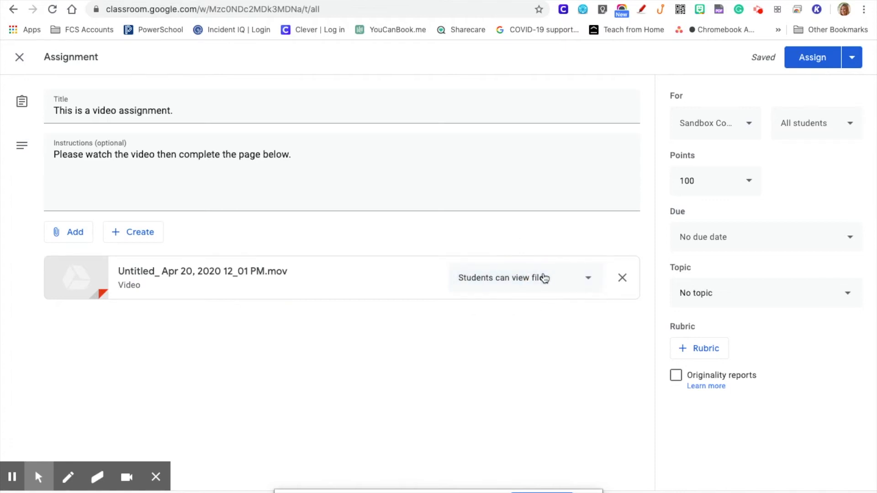
- Attach SummerReadingList[3].pdf from Google Drive to the assignment and set it to Make a copy for each student
click(79, 235)
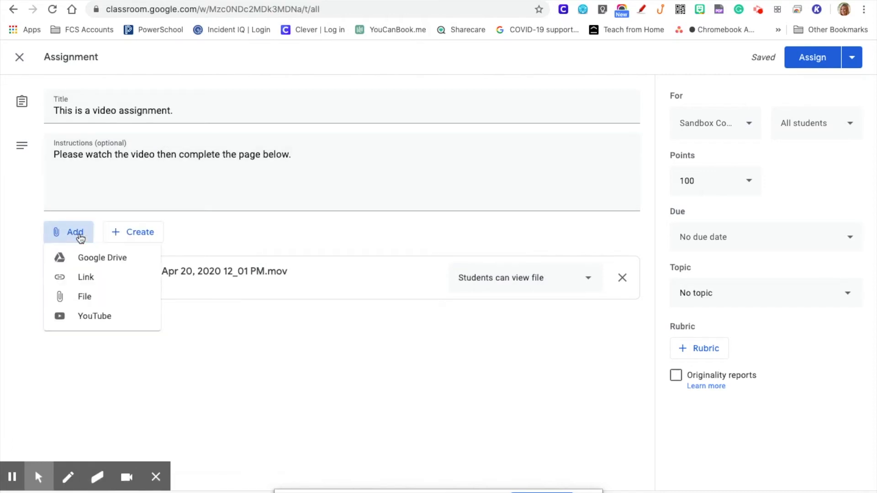
click(94, 258)
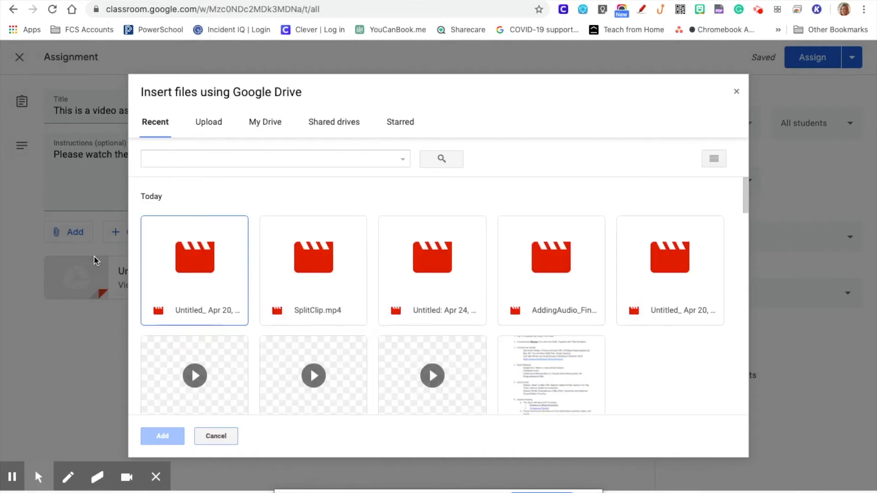
scroll(456, 371, down, 6)
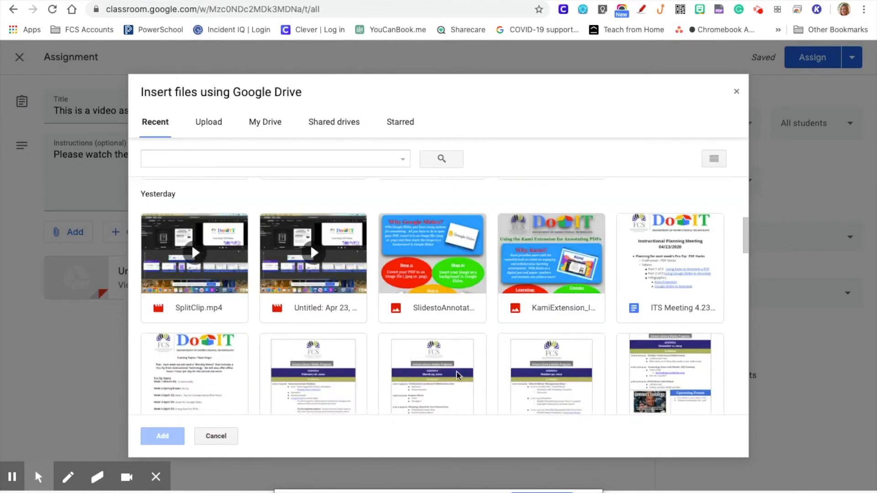
scroll(456, 371, down, 10)
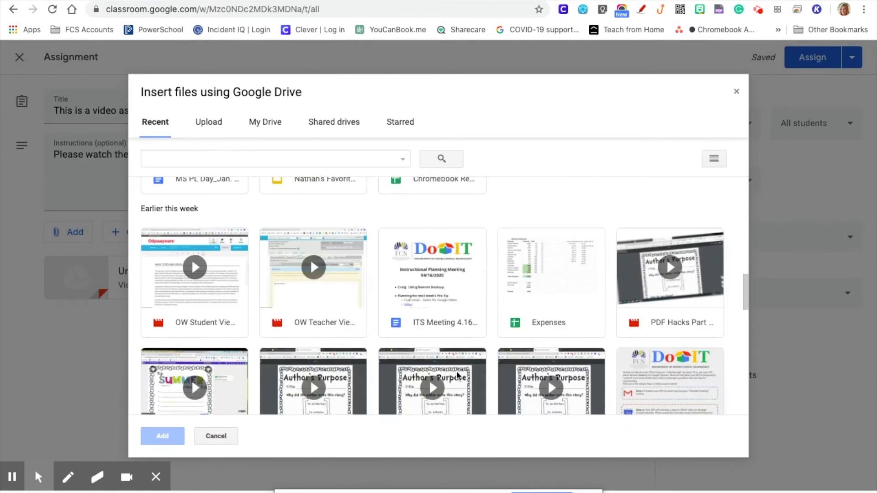
double_click(230, 353)
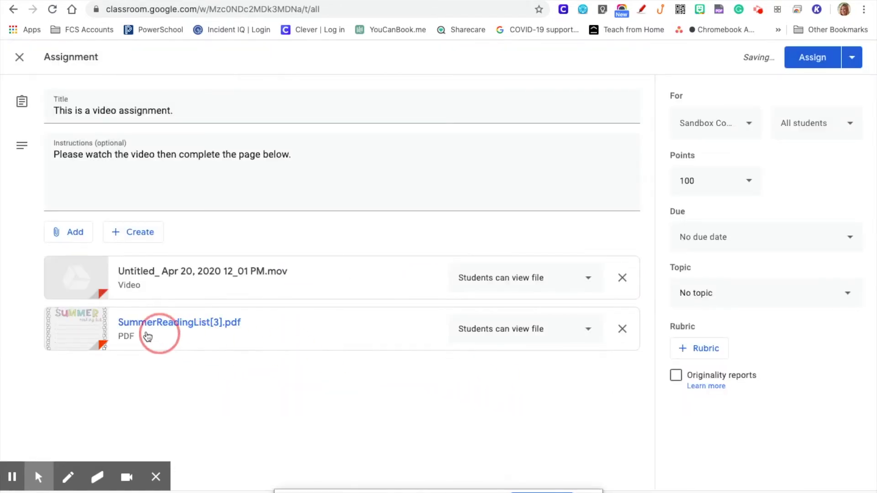
click(589, 330)
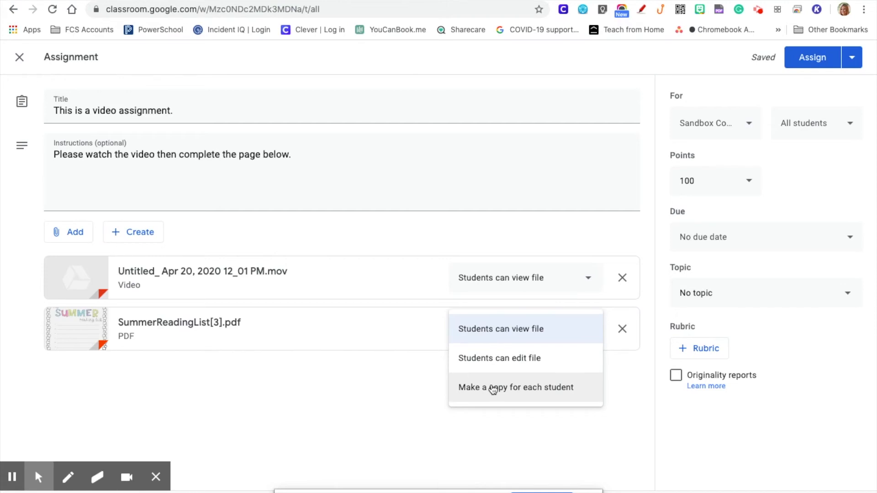
click(569, 397)
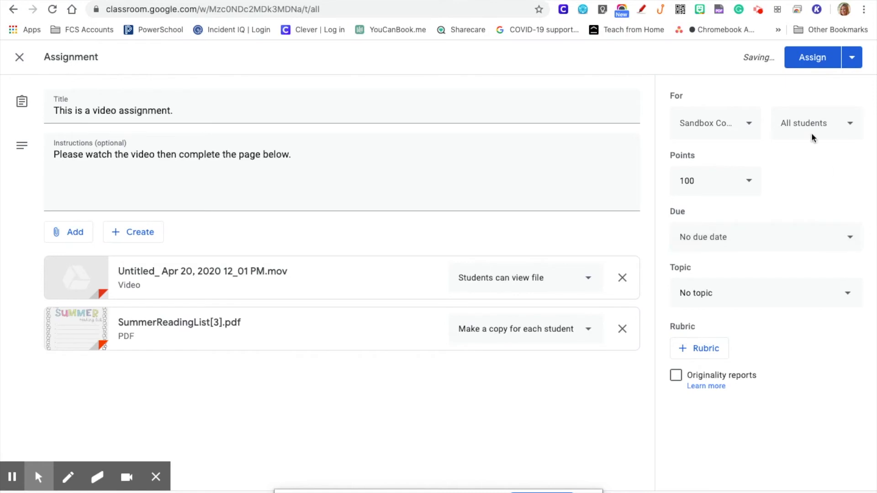
- Check the class and student recipient options, keep Sandbox Course and All students, and assign the video assignment
click(708, 133)
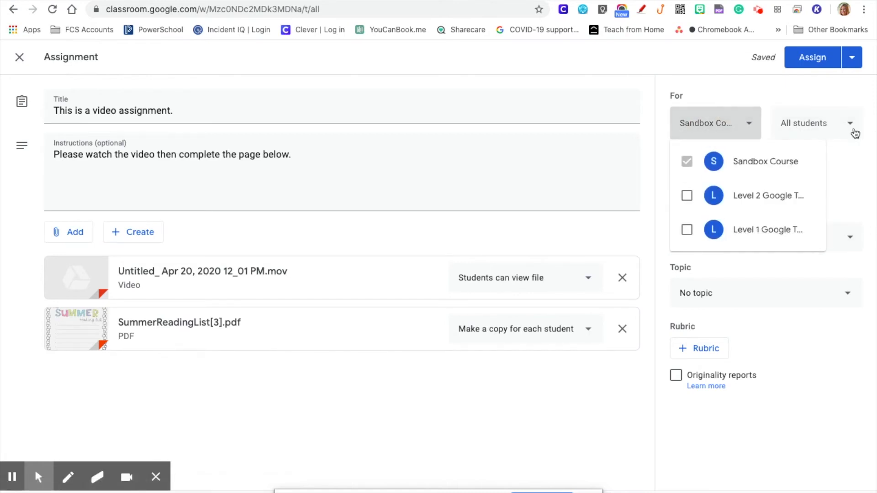
click(836, 125)
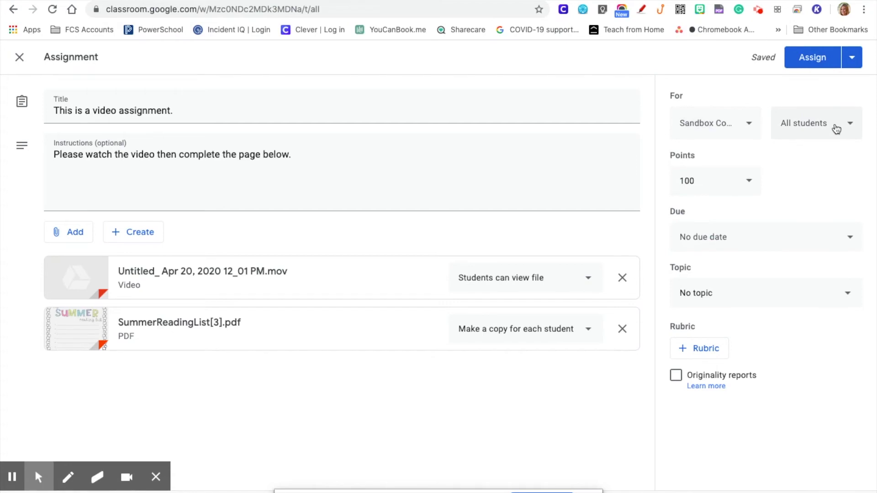
click(836, 128)
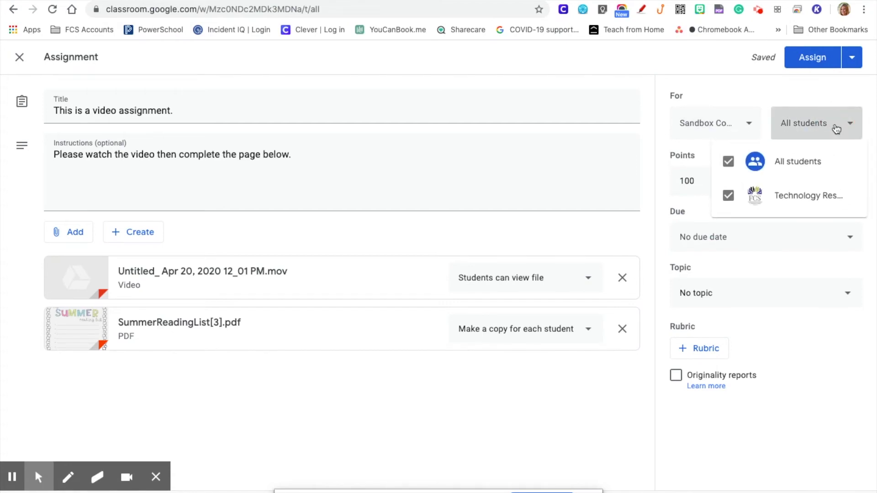
right_click(836, 128)
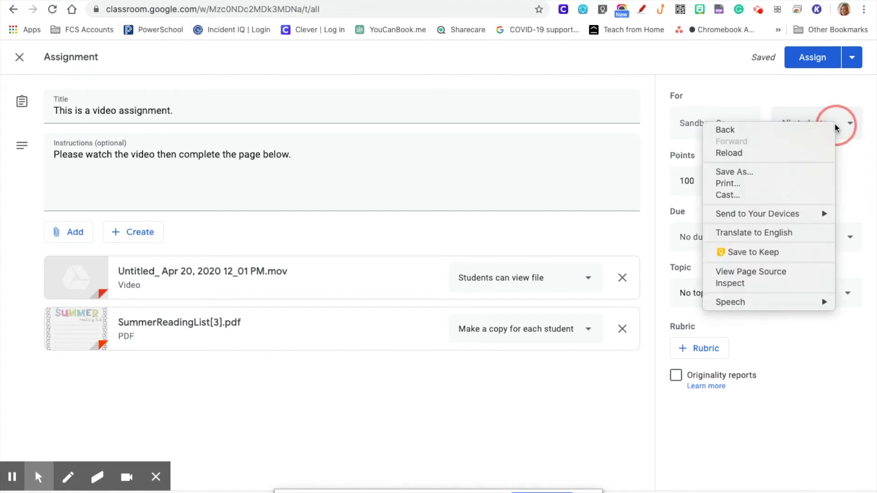
click(736, 99)
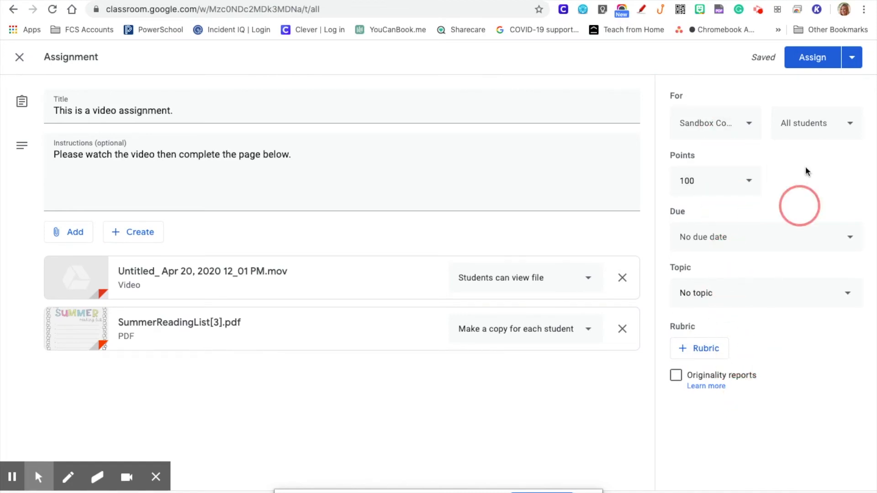
click(810, 59)
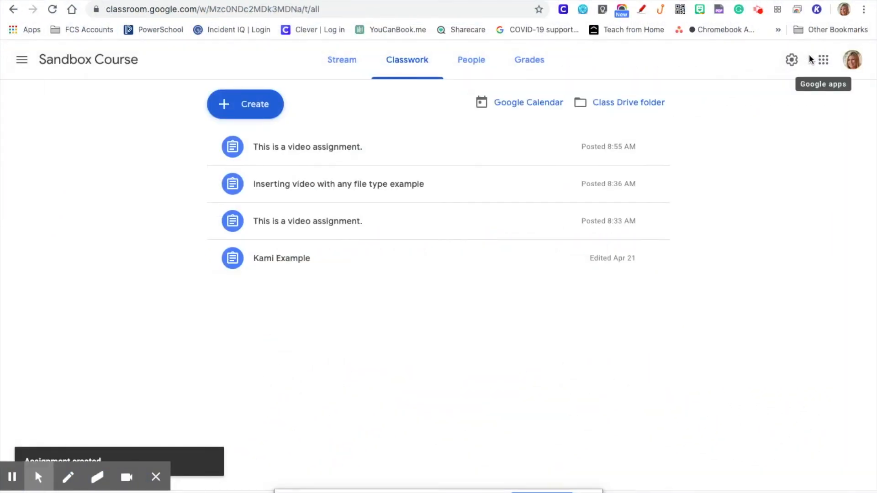
- Return to the overview of all classes and open Sandbox 2 Course
click(21, 60)
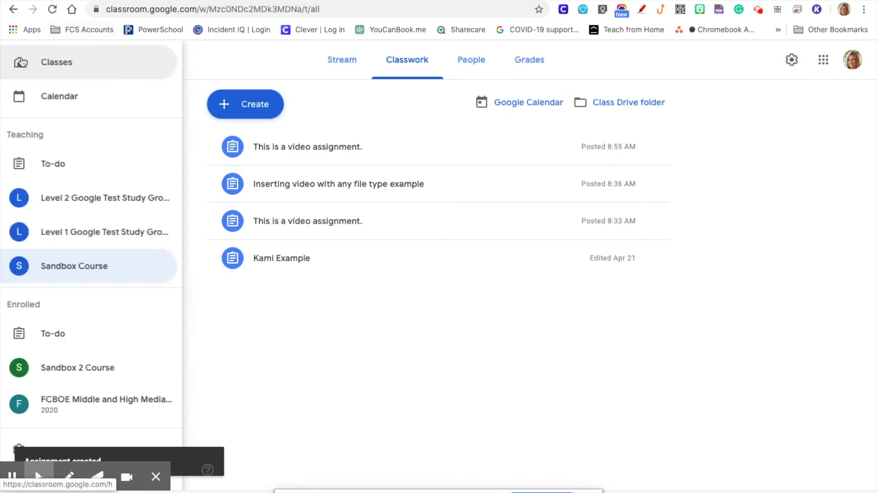
click(21, 62)
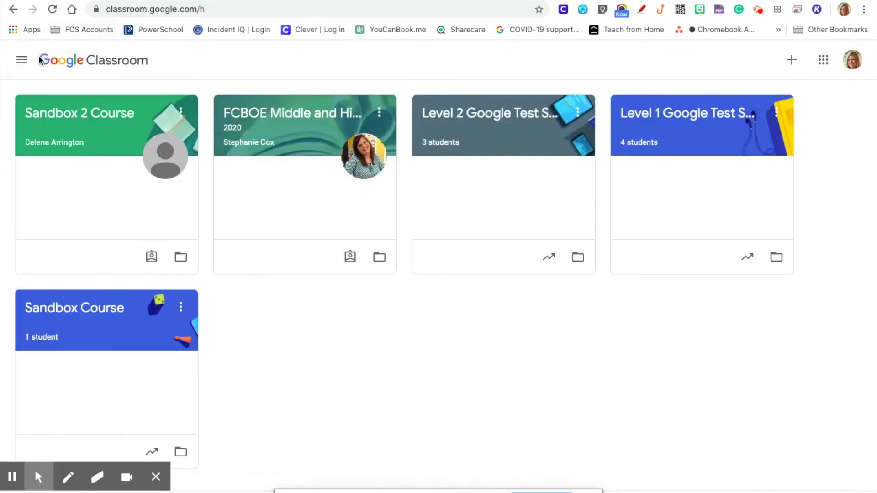
click(62, 118)
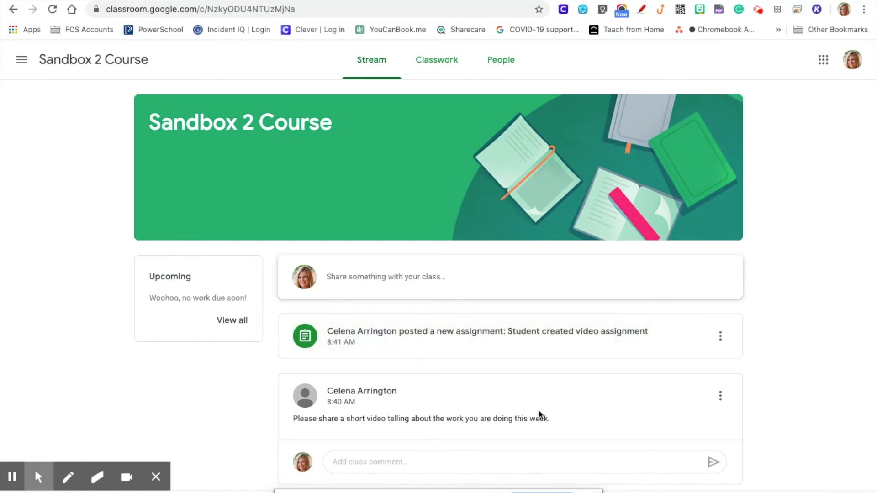
- Start a new post in the class stream and look at its attachment options without choosing one
scroll(538, 414, down, 1)
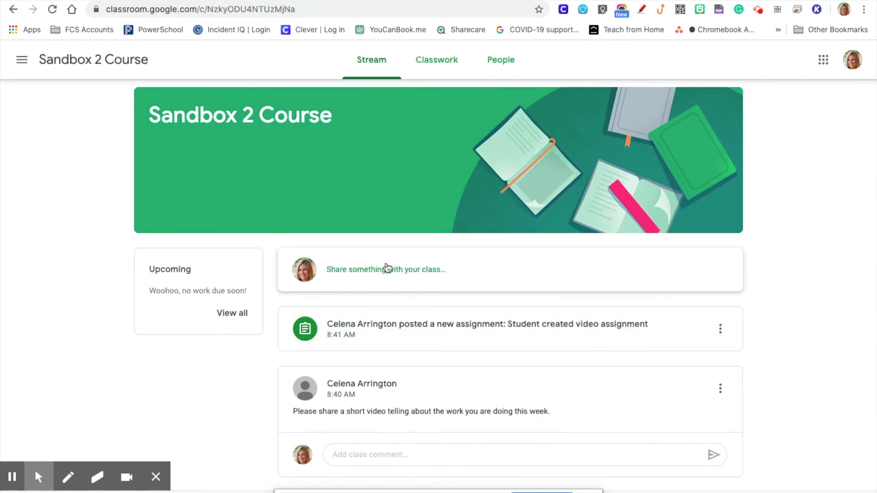
click(417, 275)
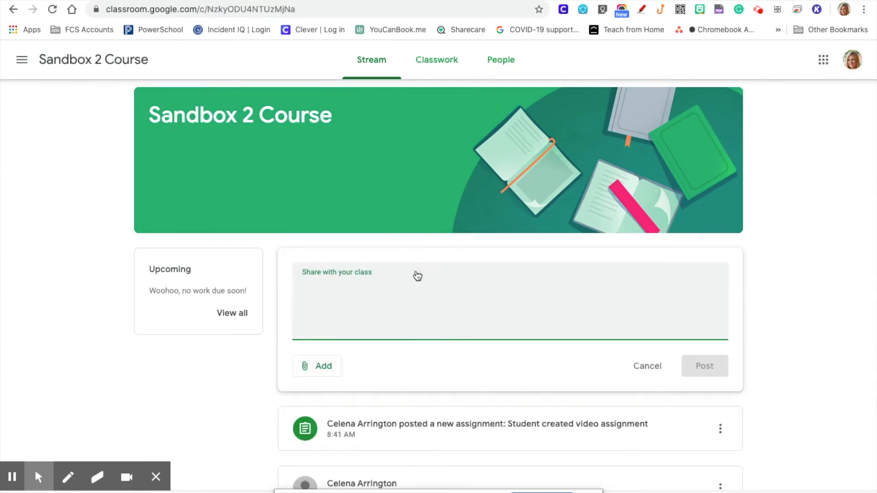
click(307, 367)
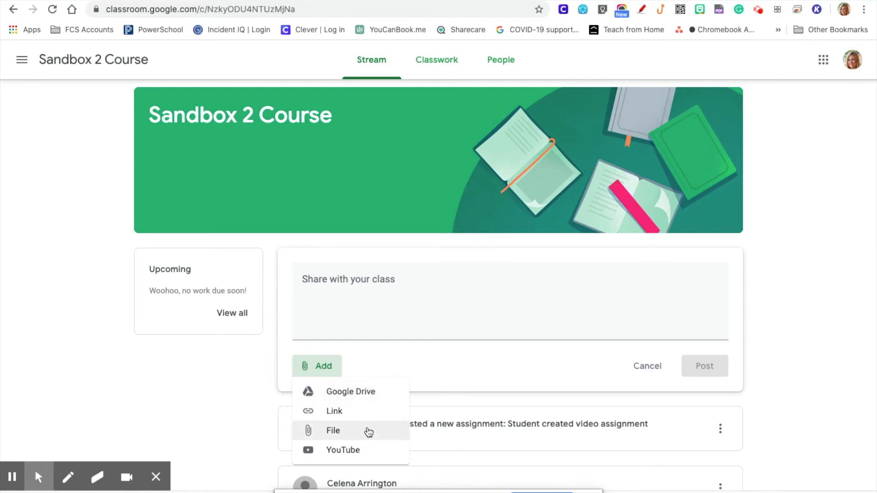
click(253, 391)
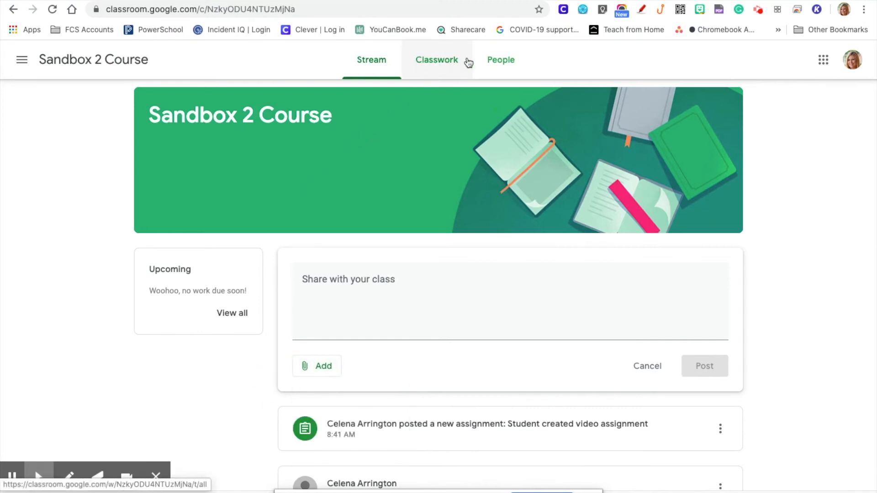
- Open the full page of the classwork item "Student created video assignment" and dismiss the private comments tip
click(445, 74)
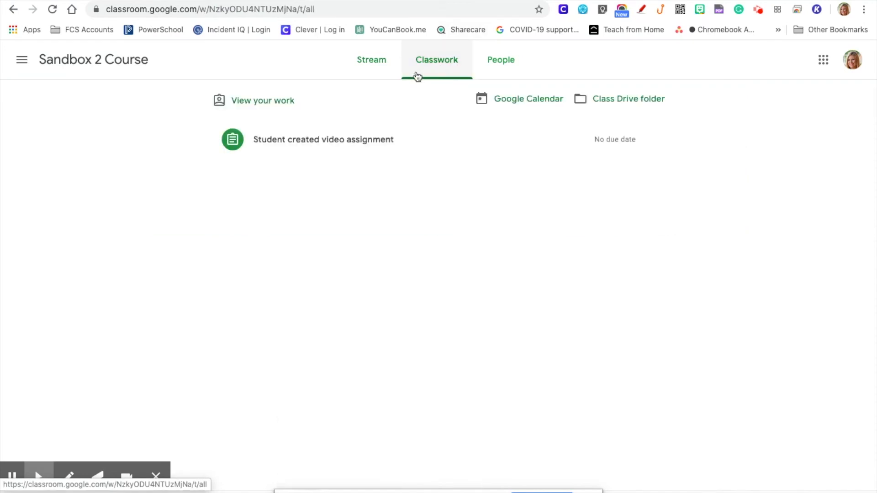
click(338, 152)
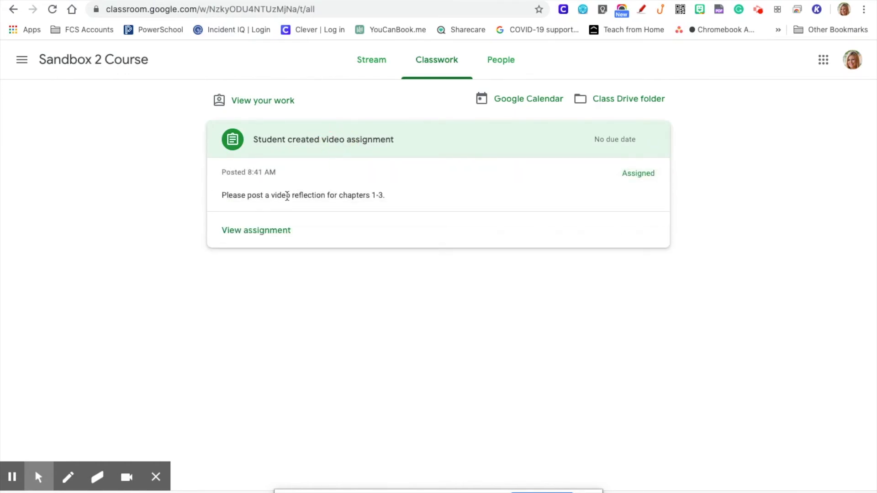
click(256, 231)
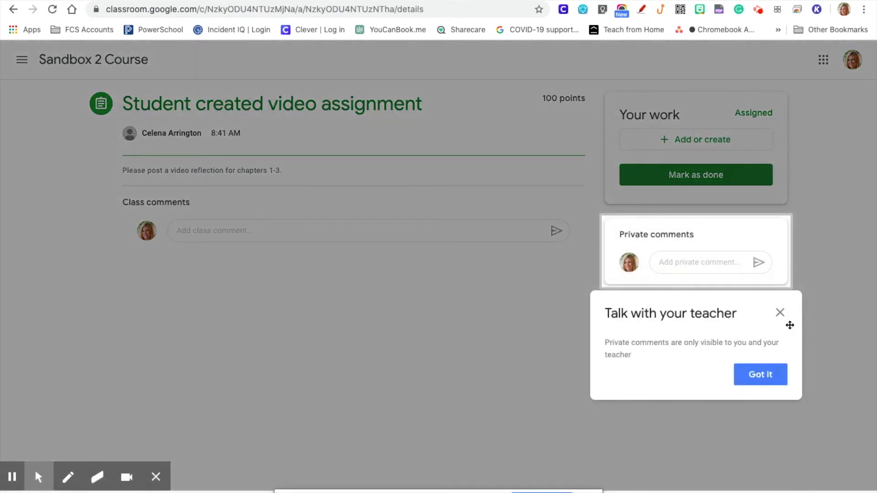
click(780, 313)
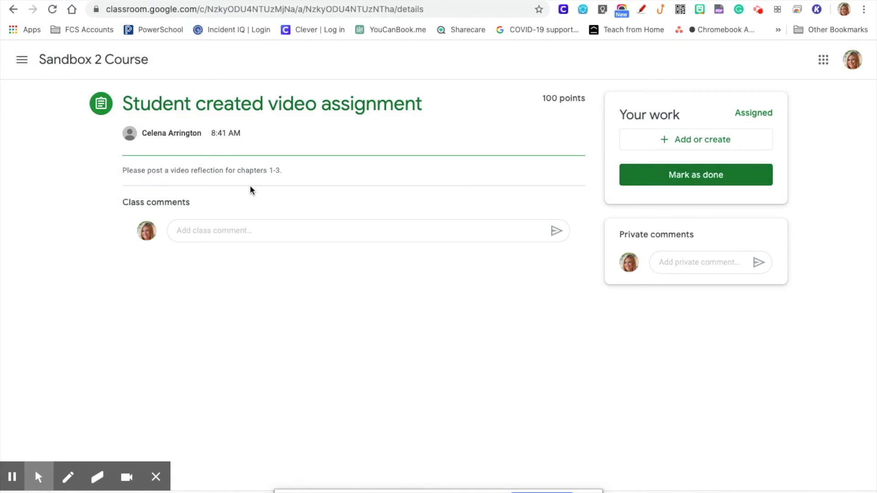
click(242, 228)
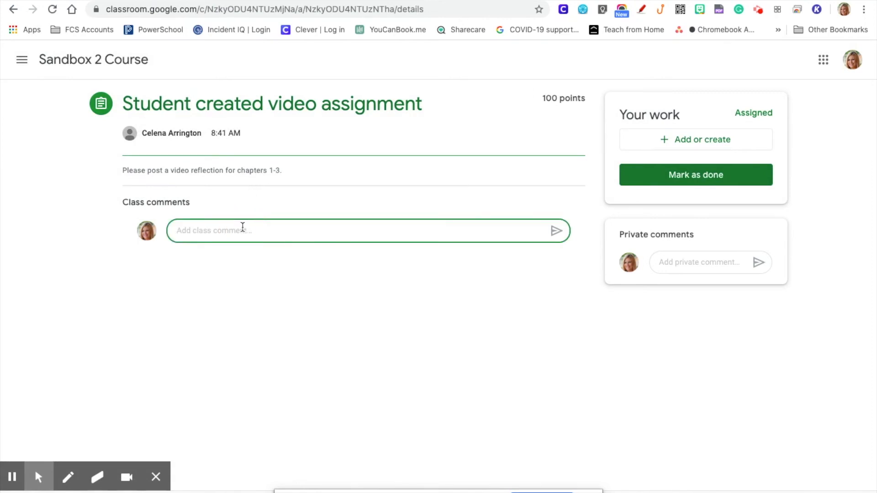
- Upload SplitClip.mp4 from the Desktop folder as the student's work and turn in the assignment
click(665, 140)
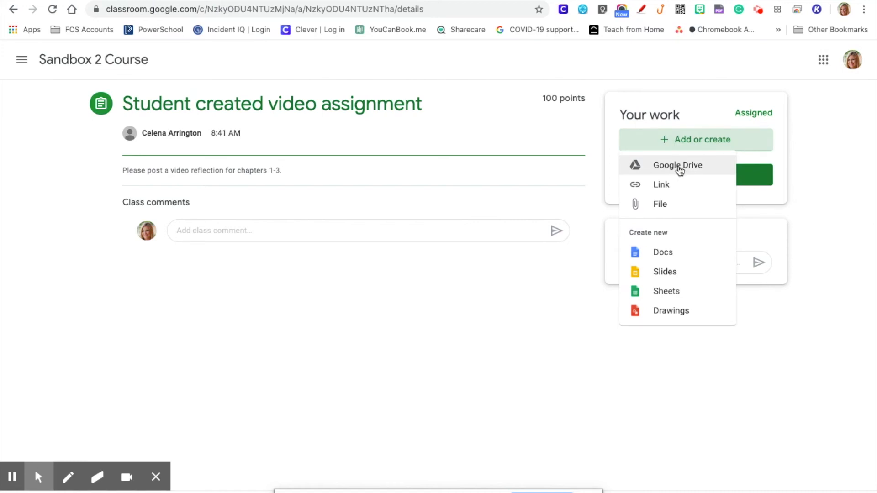
click(659, 206)
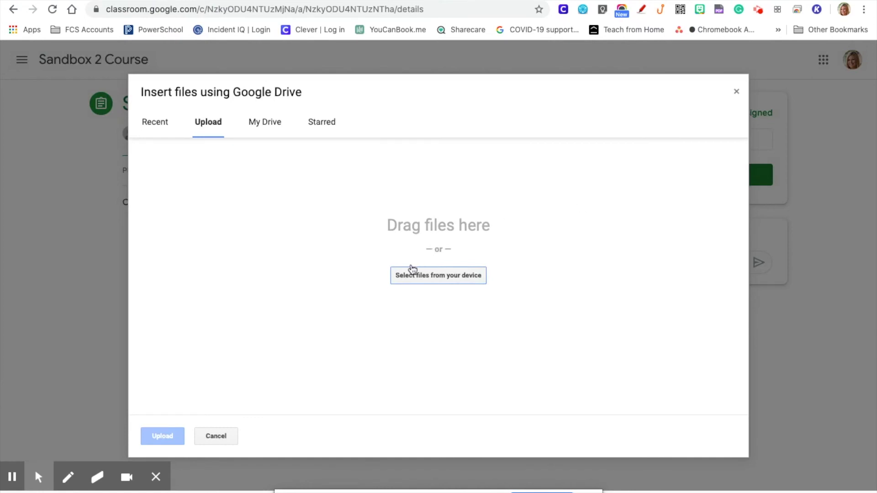
click(416, 281)
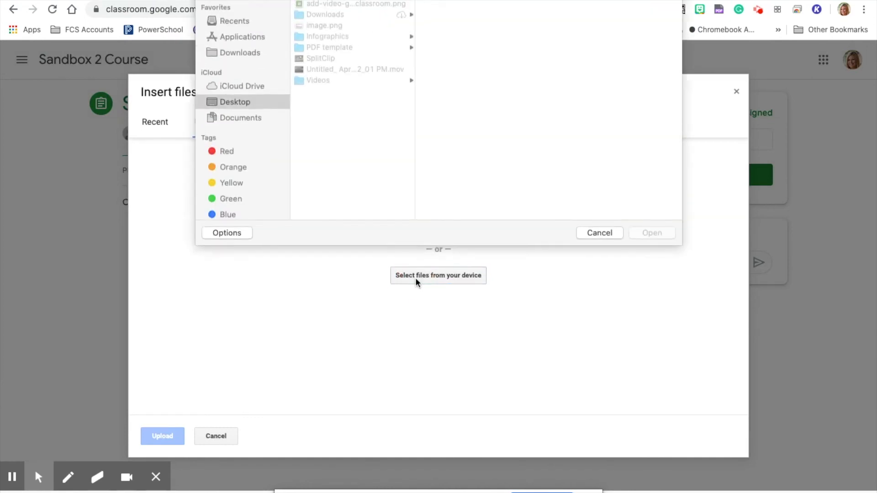
double_click(327, 59)
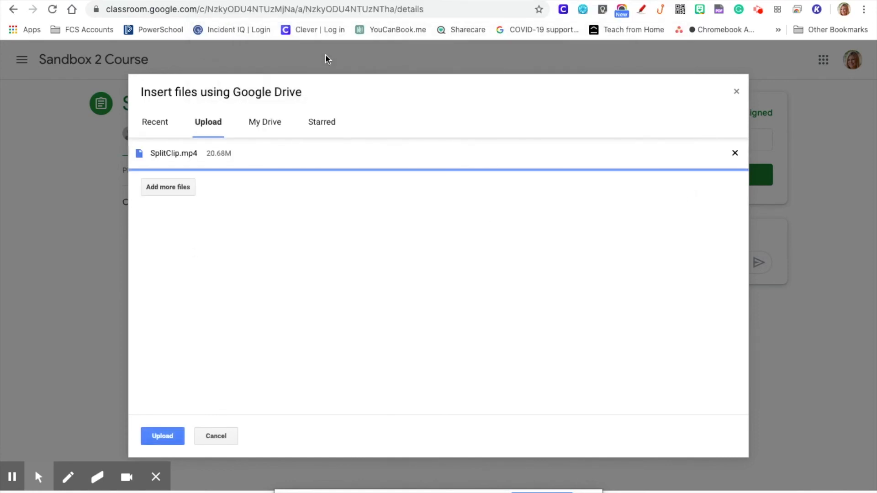
click(157, 437)
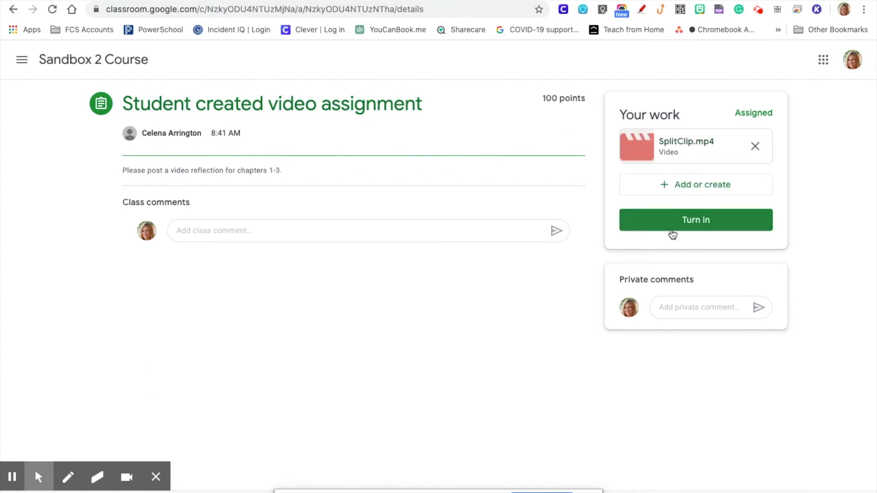
click(694, 225)
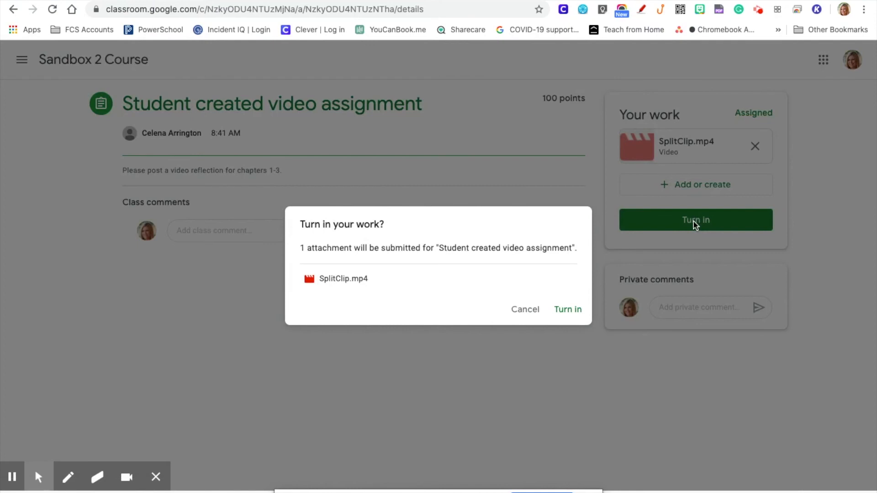
click(566, 311)
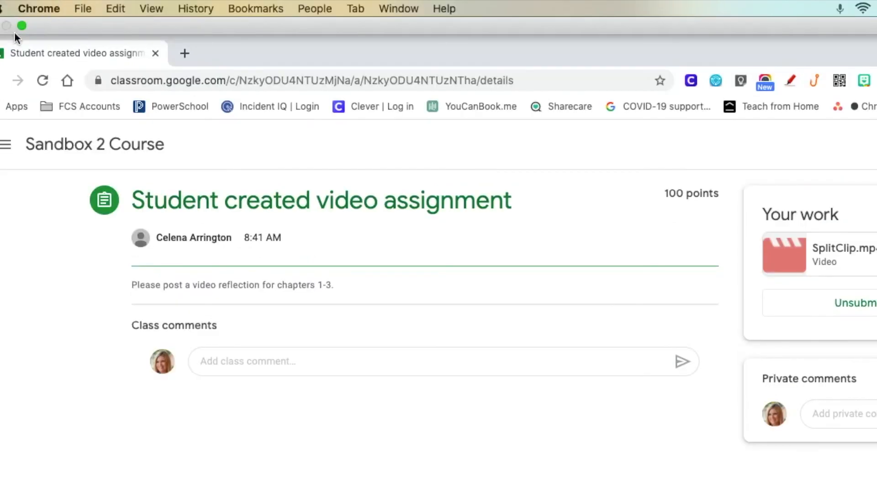
- Switch to the teacher's Incognito browser window and view the turned-in student work for "Student created video assignment"
click(22, 25)
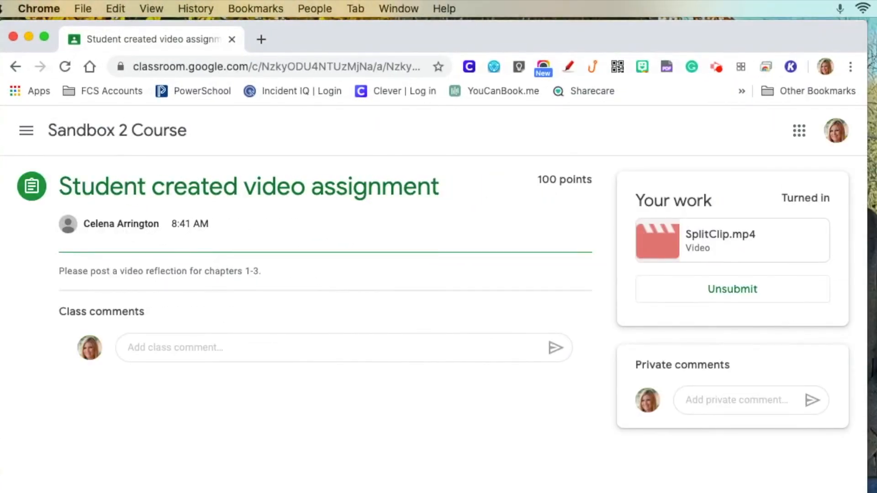
key(super+grave)
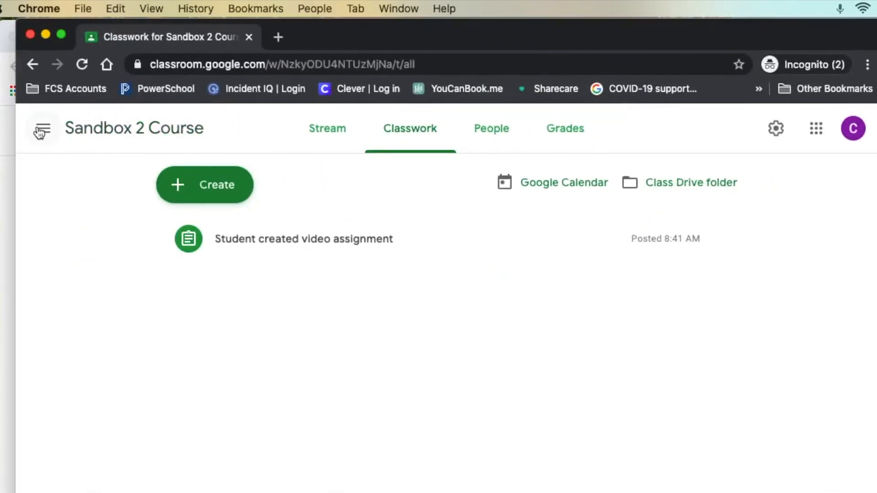
click(322, 131)
click(434, 131)
click(254, 246)
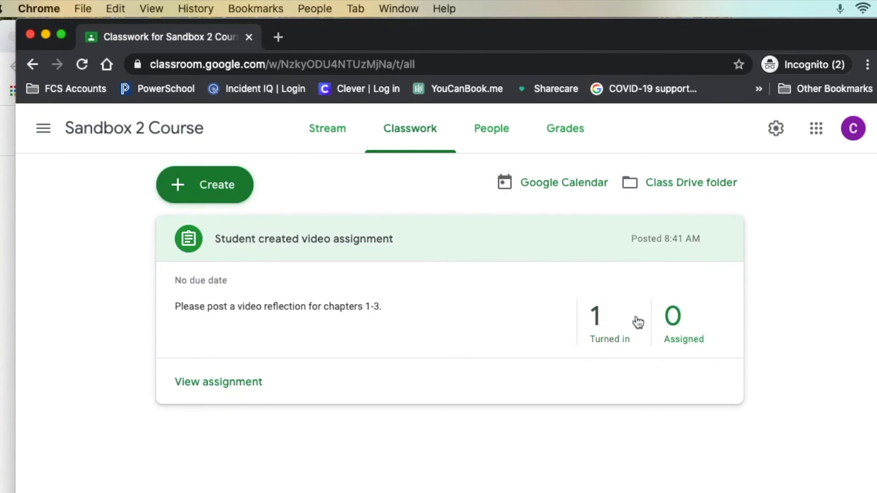
click(594, 310)
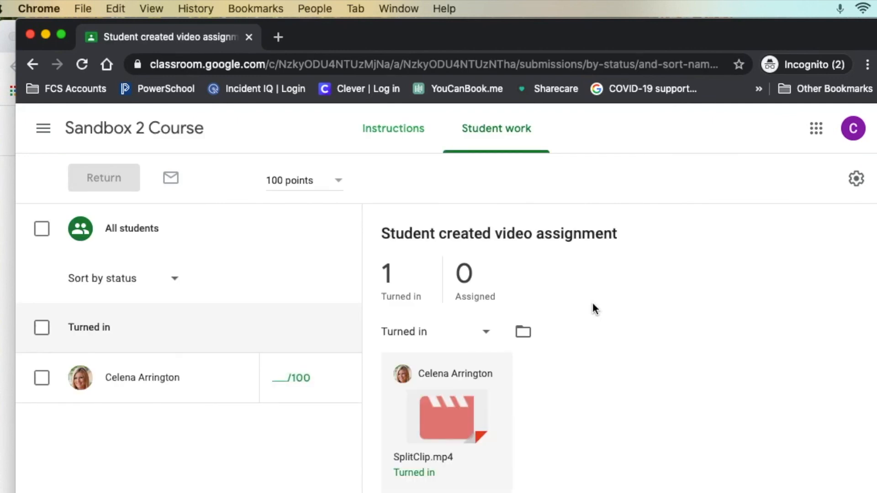